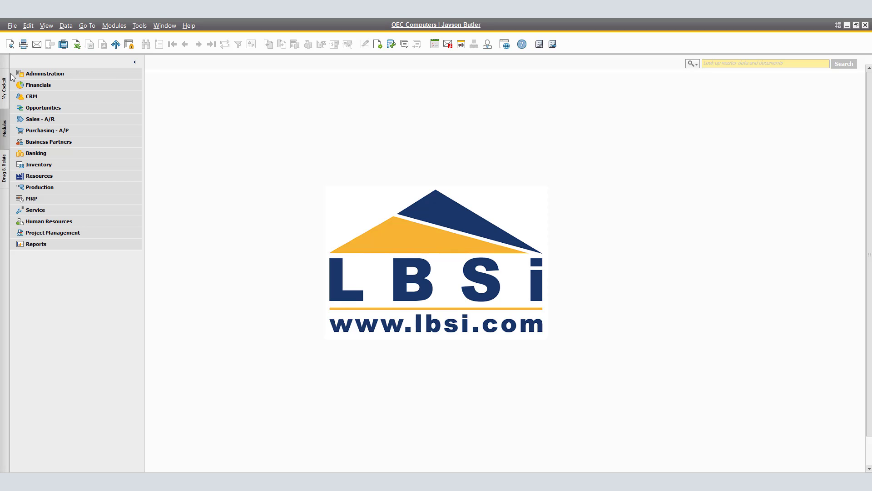
{"action": "left_click", "coordinate": [47, 143]}
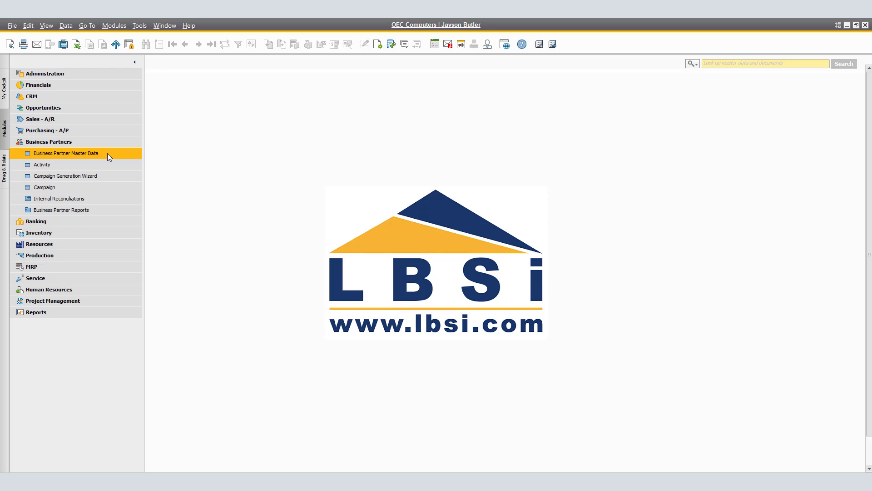
{"action": "left_click", "coordinate": [107, 154]}
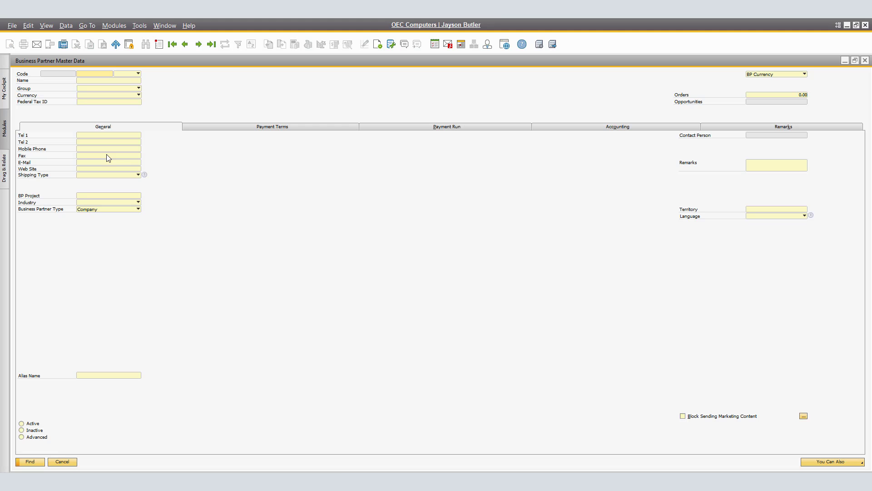
{"action": "left_click", "coordinate": [200, 46]}
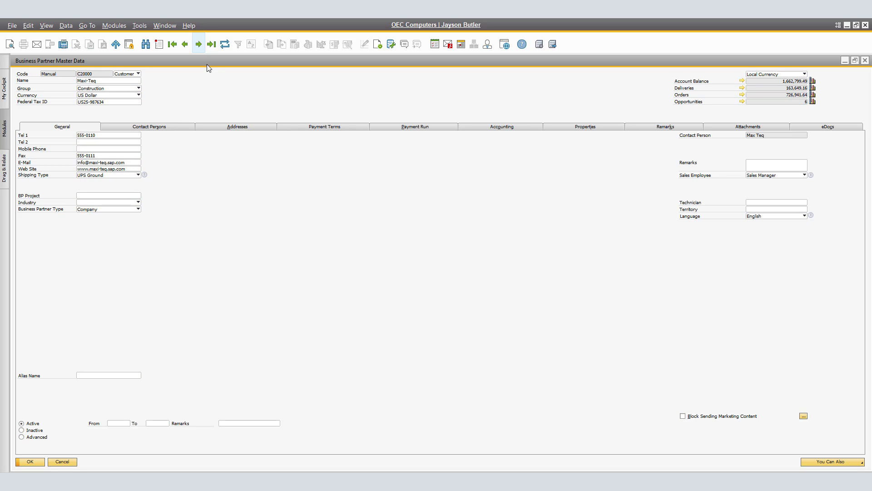
{"action": "left_click", "coordinate": [353, 126]}
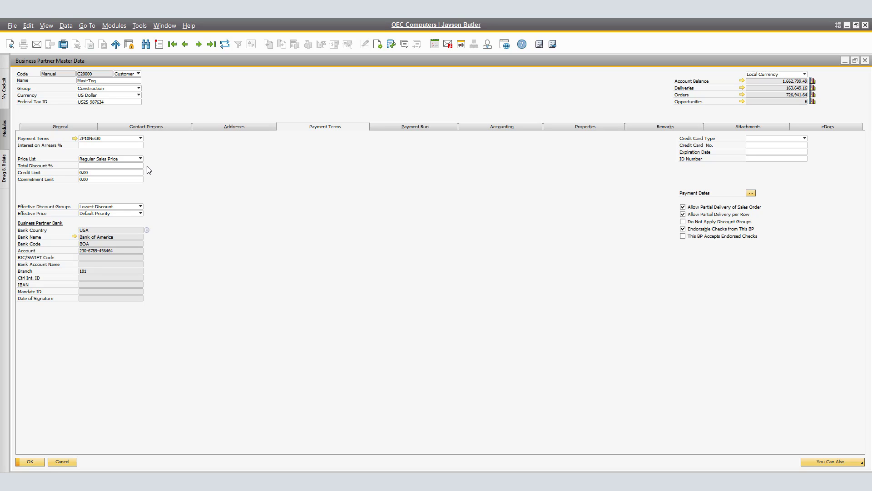
{"action": "left_click", "coordinate": [868, 62]}
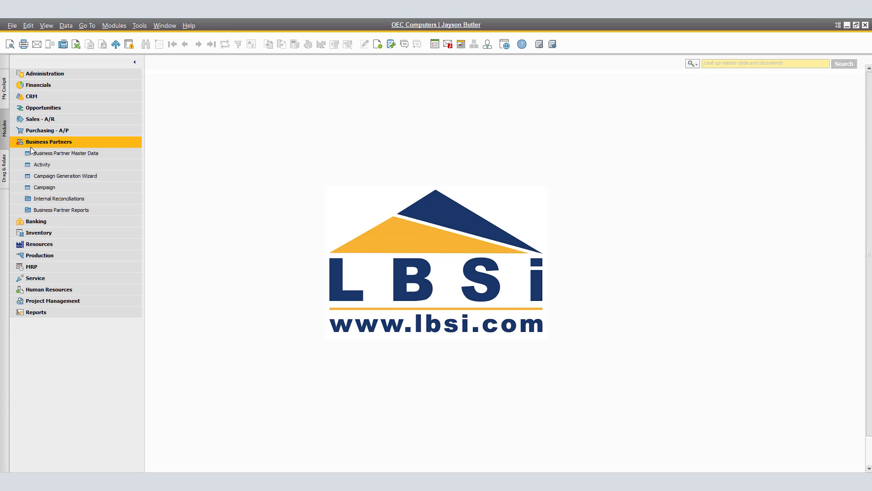
Go to Inventory > Price Lists > Period and Volume Discounts and expand the Price List dropdown
{"action": "left_click", "coordinate": [30, 141]}
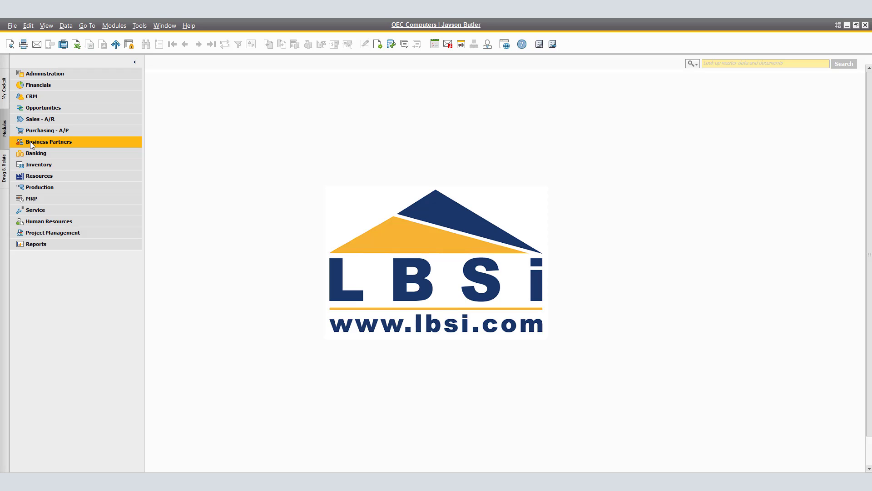
{"action": "left_click", "coordinate": [51, 165]}
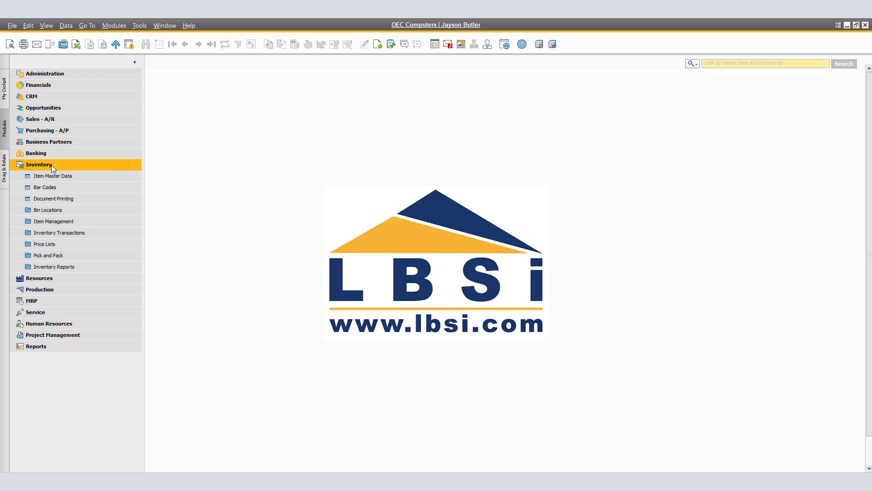
{"action": "left_click", "coordinate": [69, 243]}
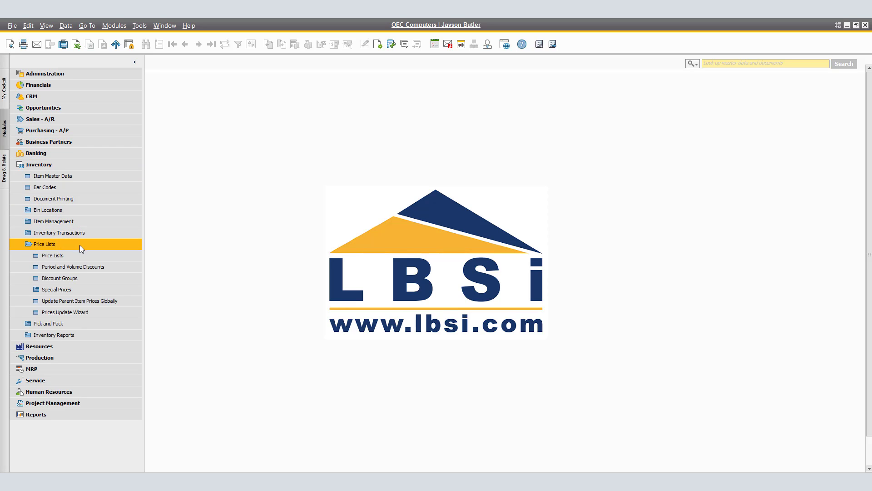
{"action": "type", "text": "appro"}
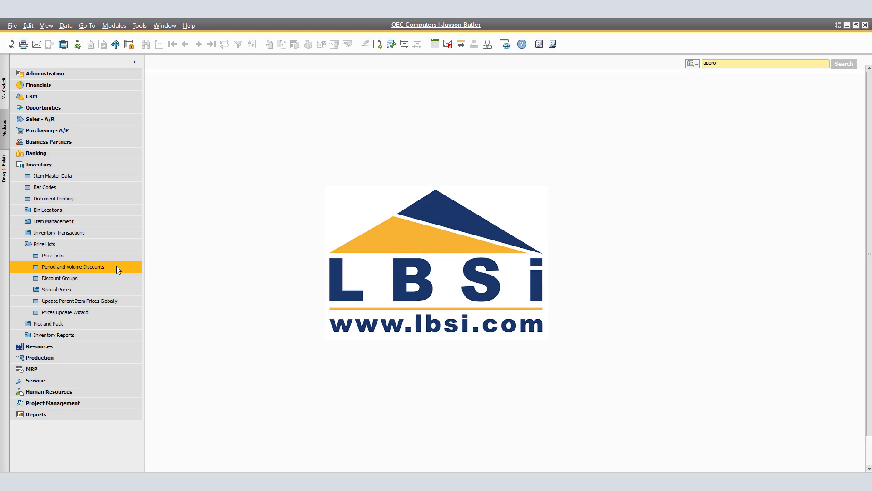
{"action": "left_click", "coordinate": [116, 266]}
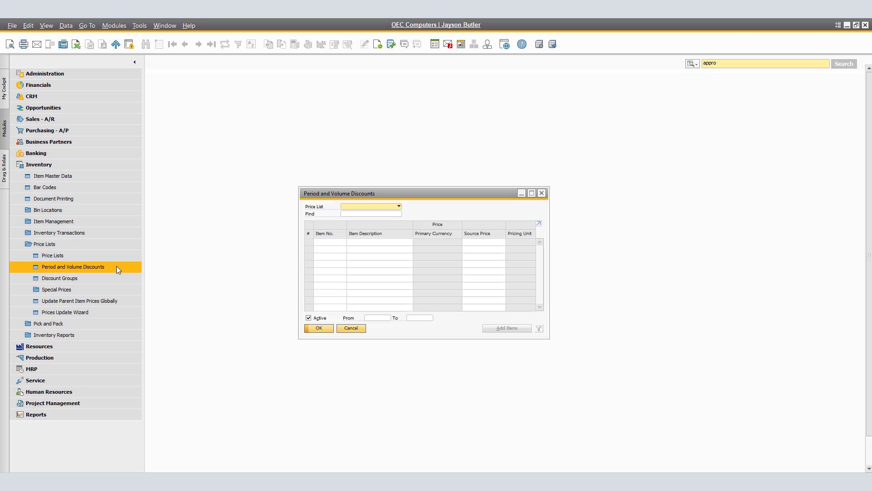
{"action": "left_click", "coordinate": [398, 206]}
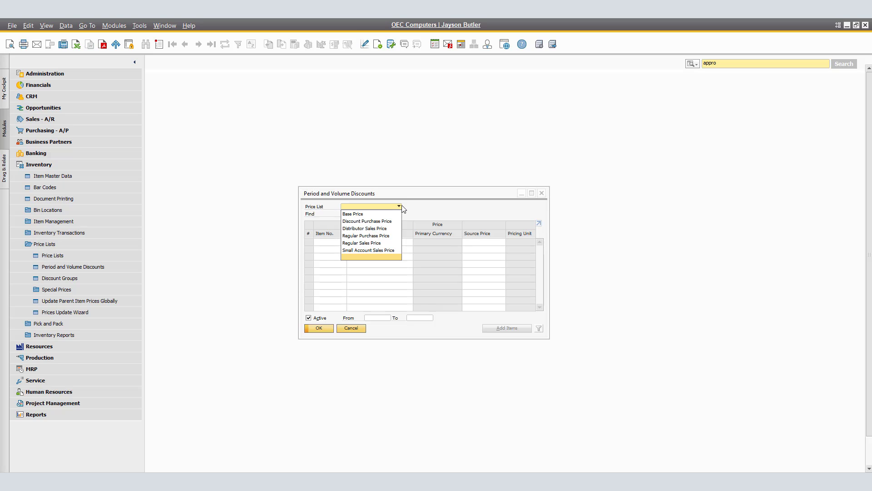
Select the Regular Sales Price list and enter item R00001 (Printer Paper A4 White) in row 1
{"action": "left_click", "coordinate": [385, 242]}
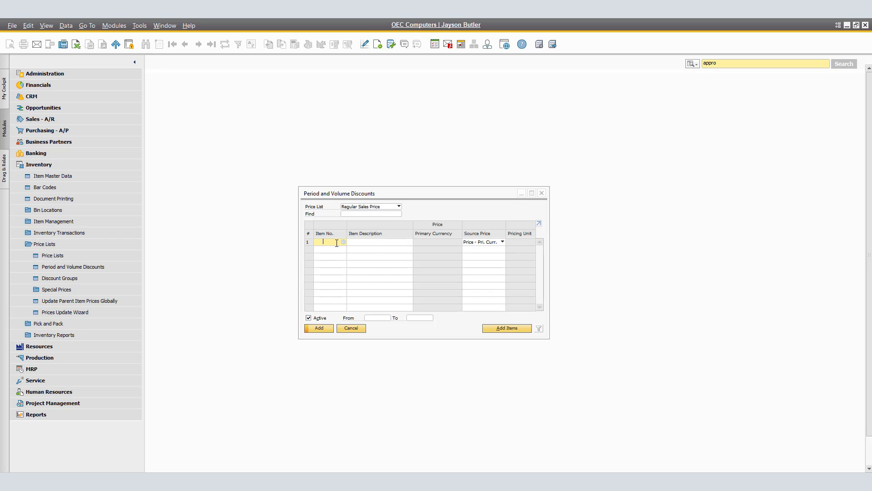
{"action": "type", "text": "R00001"}
{"action": "key", "text": "Tab"}
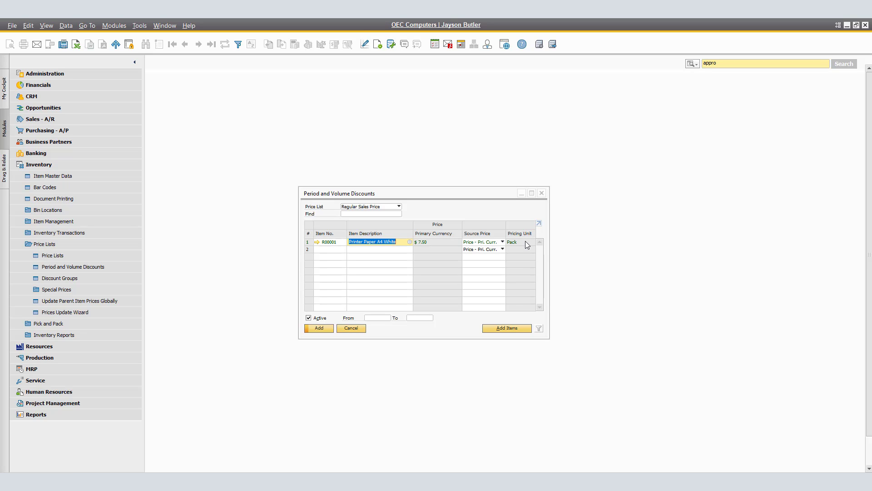
{"action": "left_click", "coordinate": [317, 244]}
{"action": "left_click", "coordinate": [317, 243]}
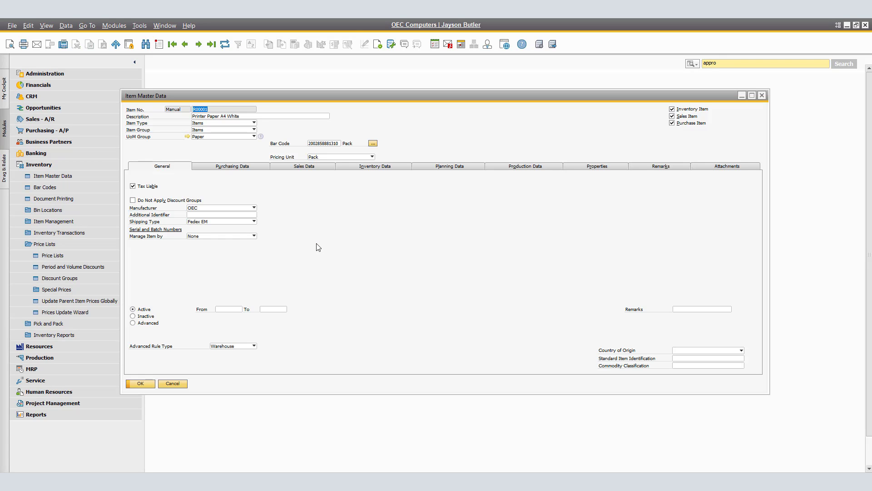
{"action": "left_click", "coordinate": [310, 170]}
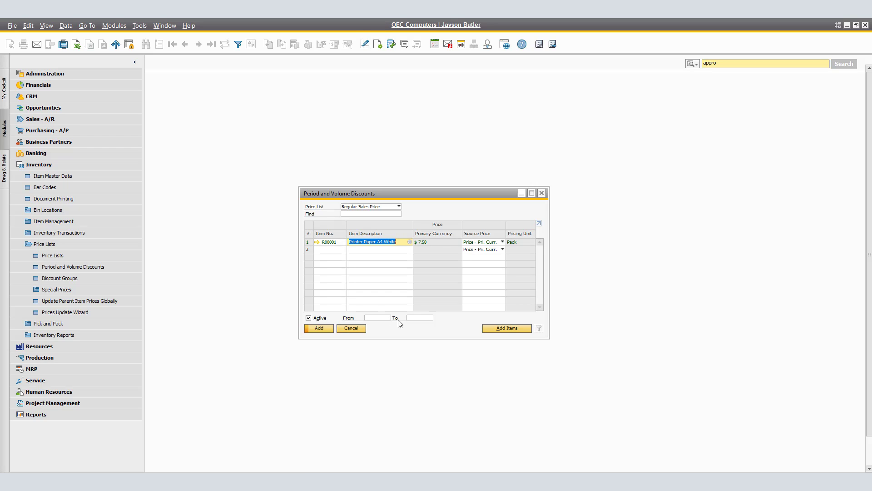
{"action": "left_click", "coordinate": [506, 328]}
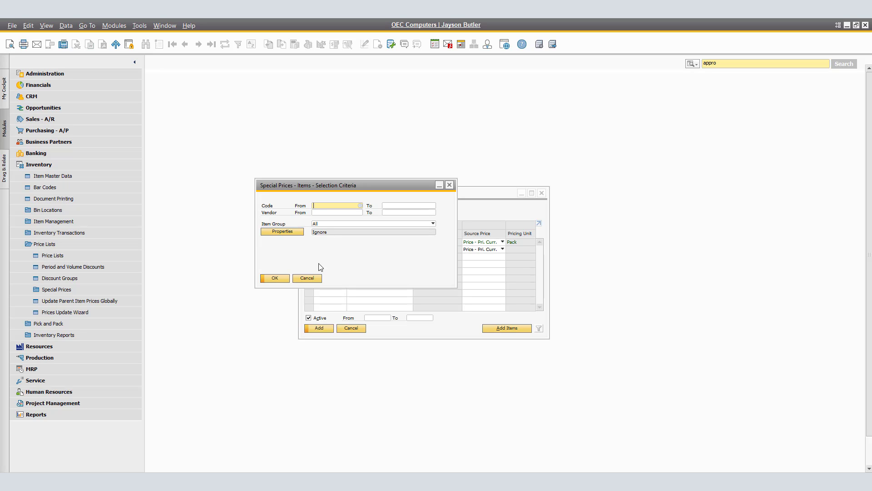
{"action": "left_click", "coordinate": [315, 278]}
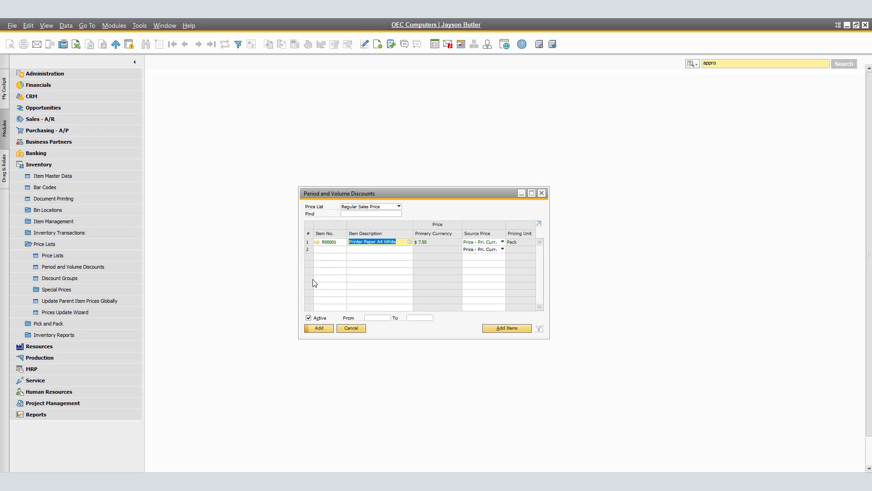
Add a 10% period discount for R00001 valid 09/22/2020–10/22/2020, giving $6.75
{"action": "double_click", "coordinate": [309, 241]}
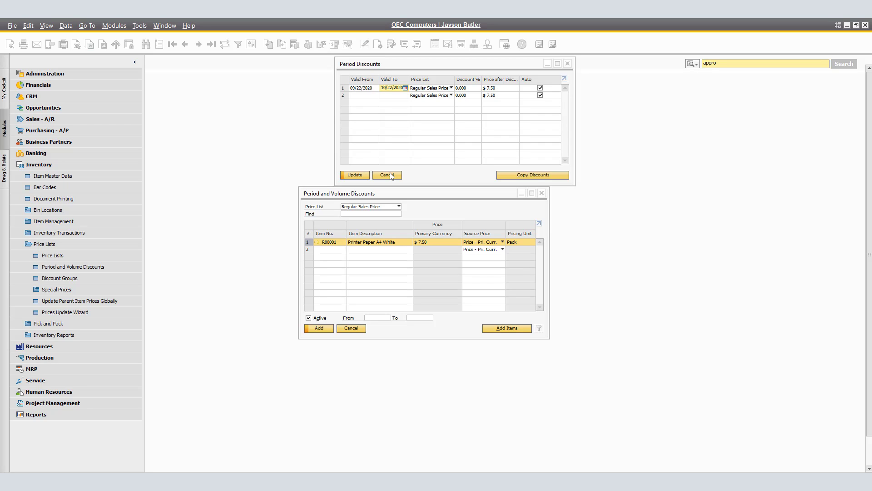
{"action": "left_click", "coordinate": [470, 89]}
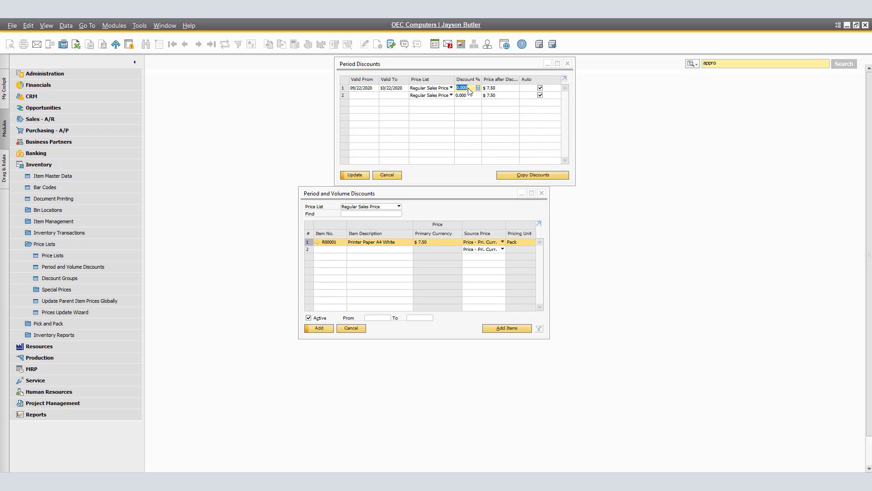
{"action": "type", "text": "10"}
{"action": "key", "text": "Tab"}
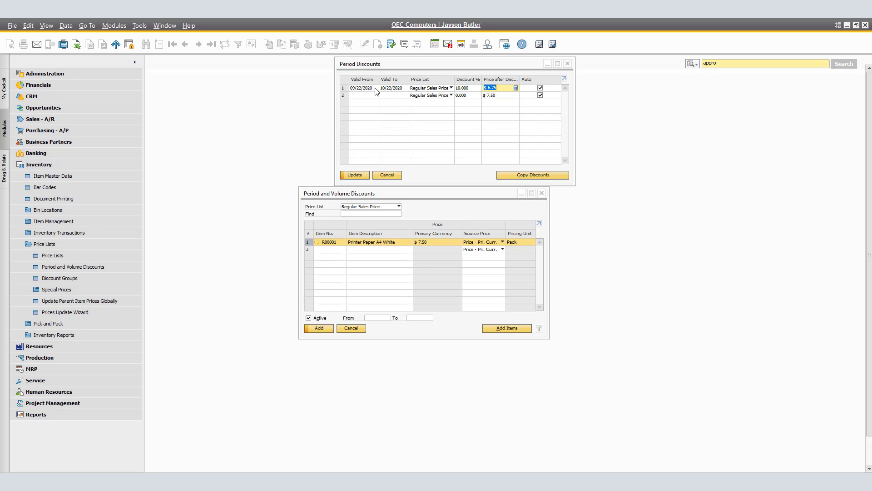
Add volume tiers for the period: 15% off from 10 packs and 17% off from 100 packs
{"action": "double_click", "coordinate": [342, 88]}
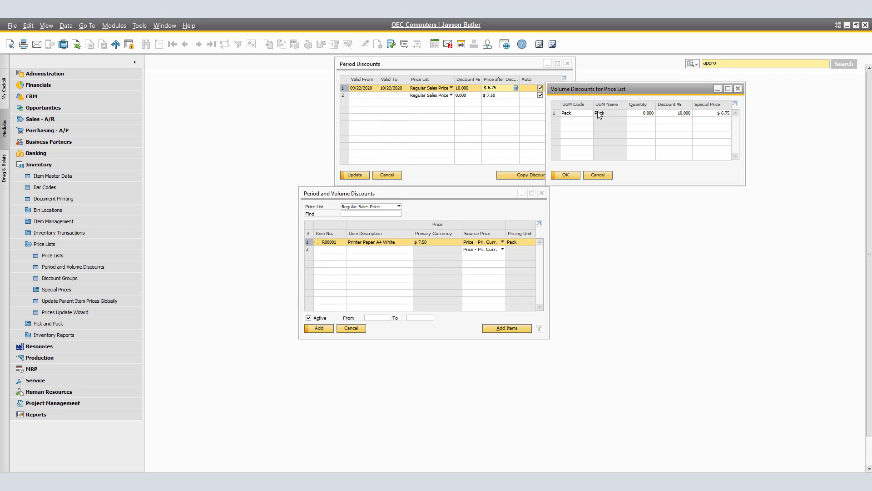
{"action": "left_click", "coordinate": [648, 113]}
{"action": "type", "text": "10"}
{"action": "key", "text": "Tab"}
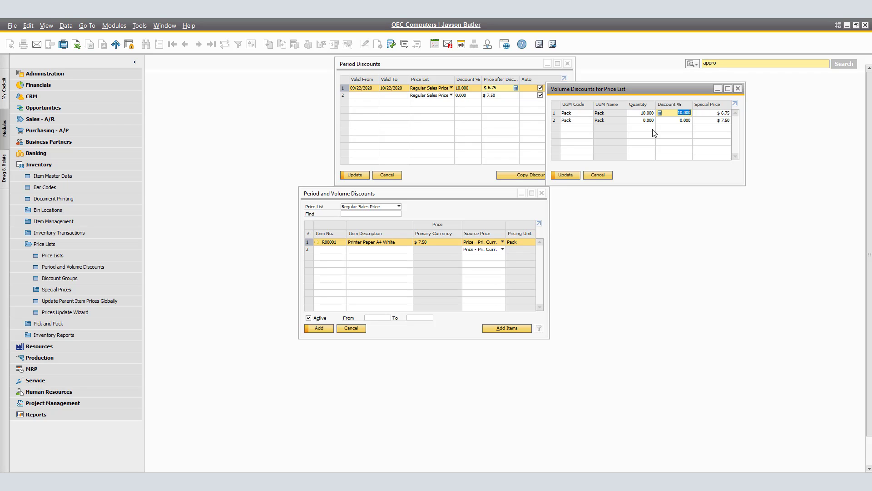
{"action": "type", "text": "15"}
{"action": "key", "text": "Tab"}
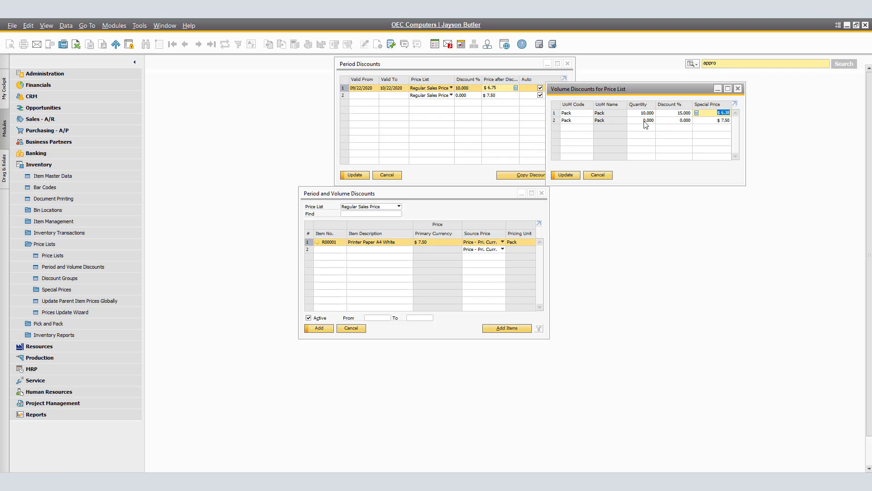
{"action": "left_click", "coordinate": [645, 121]}
{"action": "type", "text": "100"}
{"action": "key", "text": "Tab"}
{"action": "type", "text": "1"}
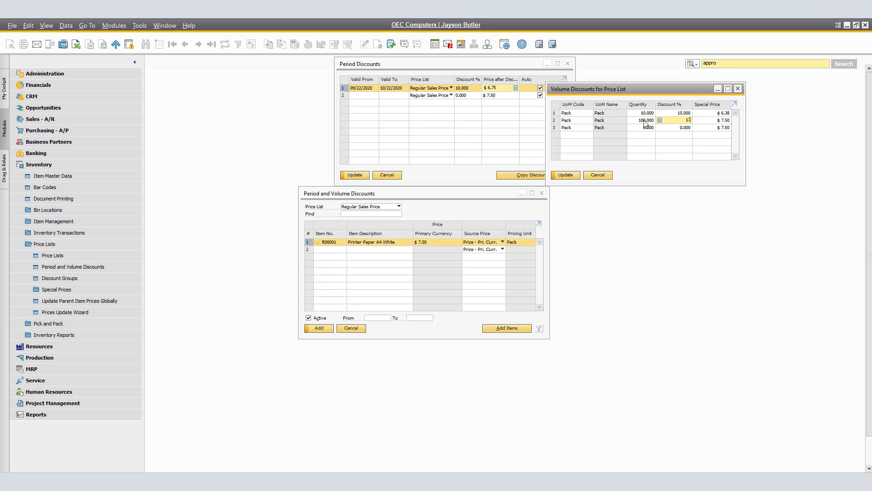
{"action": "key", "text": "Tab"}
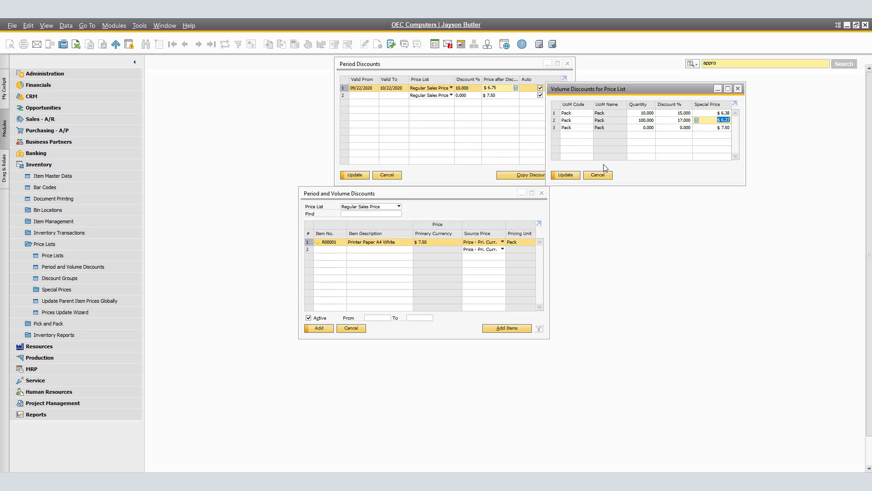
Save the volume, period and item discounts, close the discounts window, and collapse Inventory
{"action": "left_click", "coordinate": [571, 177]}
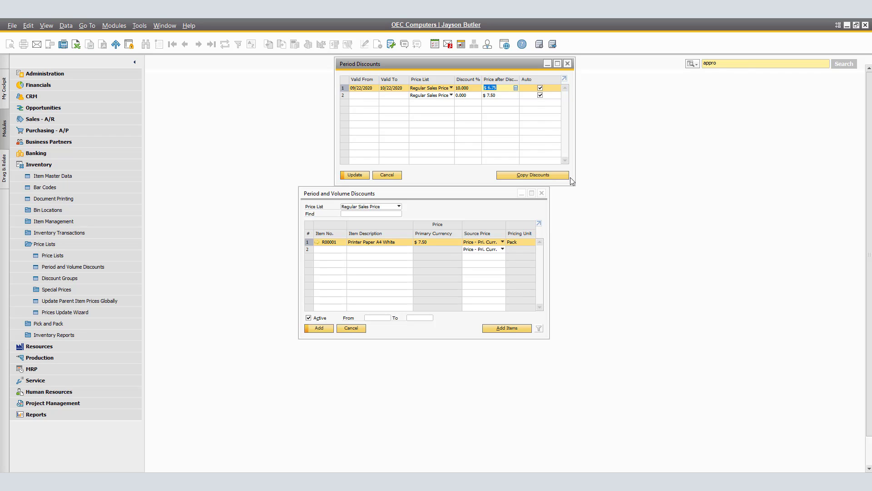
{"action": "left_click", "coordinate": [356, 176]}
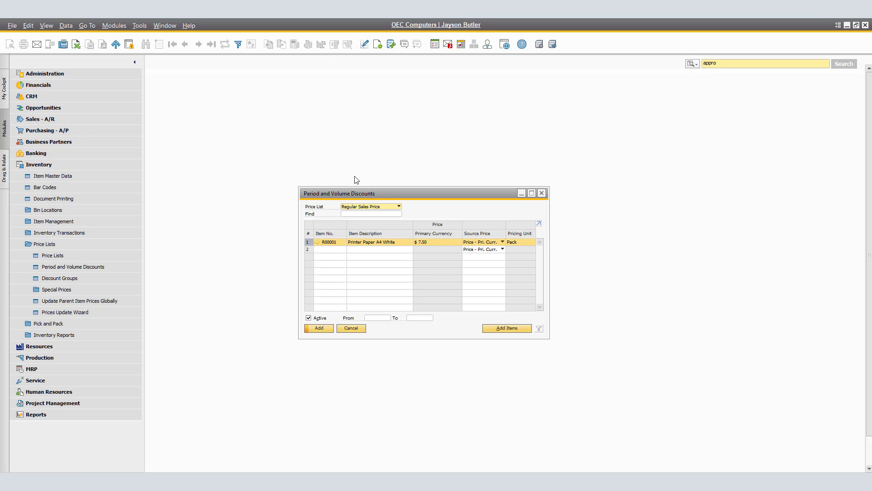
{"action": "left_click", "coordinate": [323, 329]}
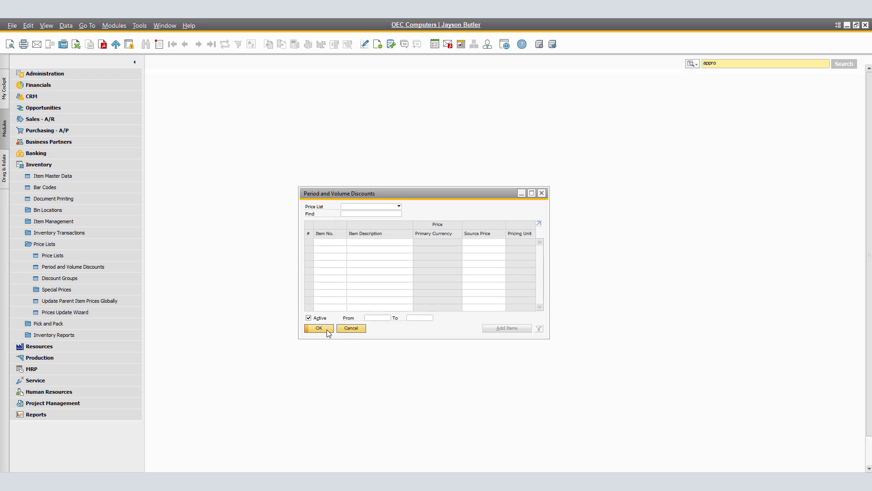
{"action": "left_click", "coordinate": [542, 194]}
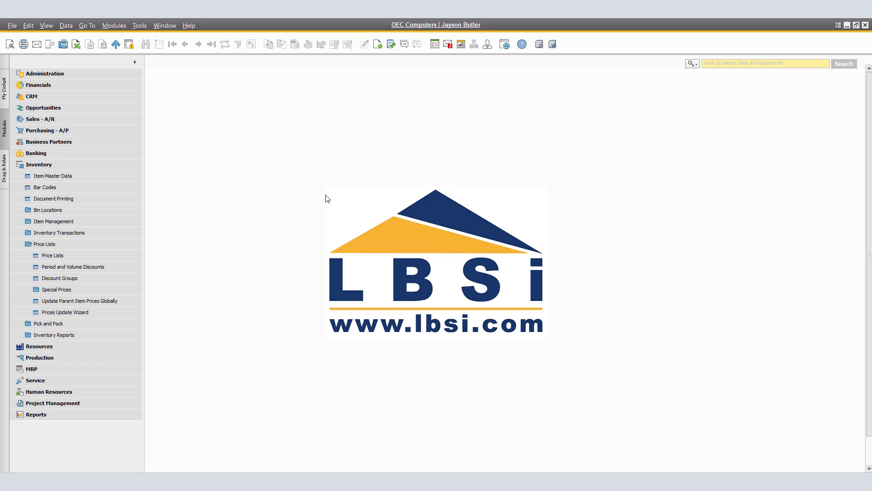
{"action": "left_click", "coordinate": [67, 164]}
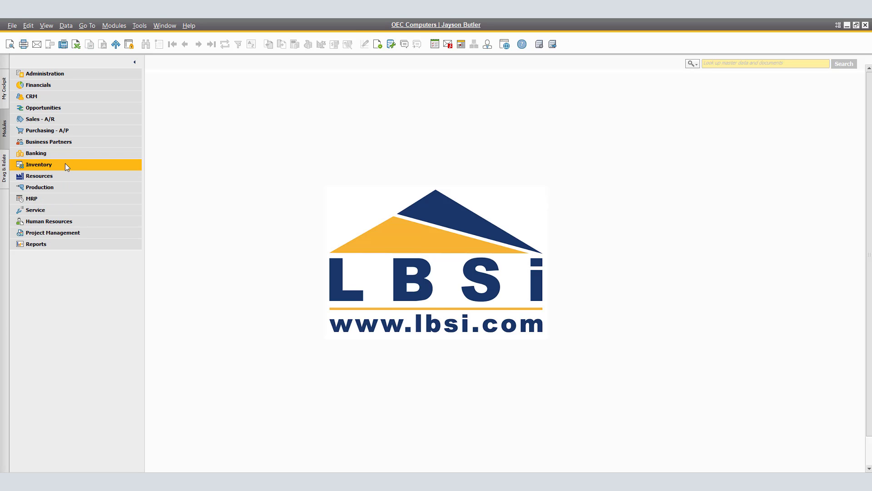
Create a sales order for customer Maxi-Teq with item R00001 on row 1
{"action": "left_click", "coordinate": [61, 121]}
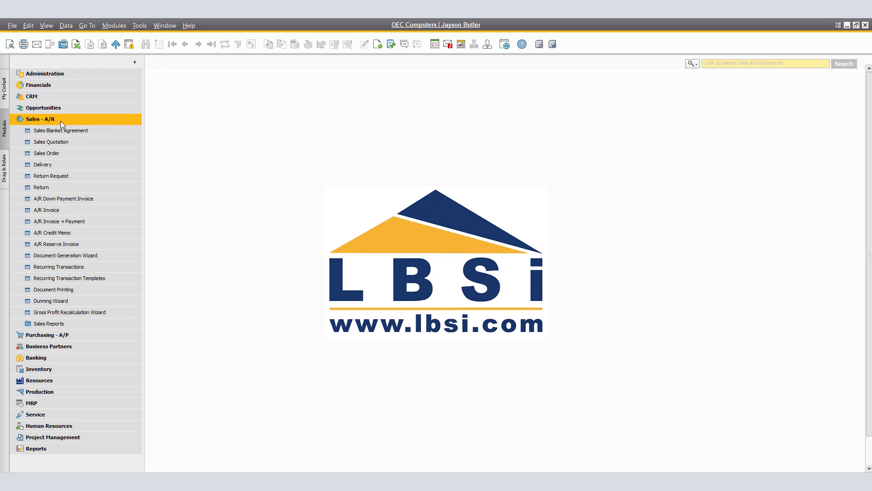
{"action": "left_click", "coordinate": [63, 153]}
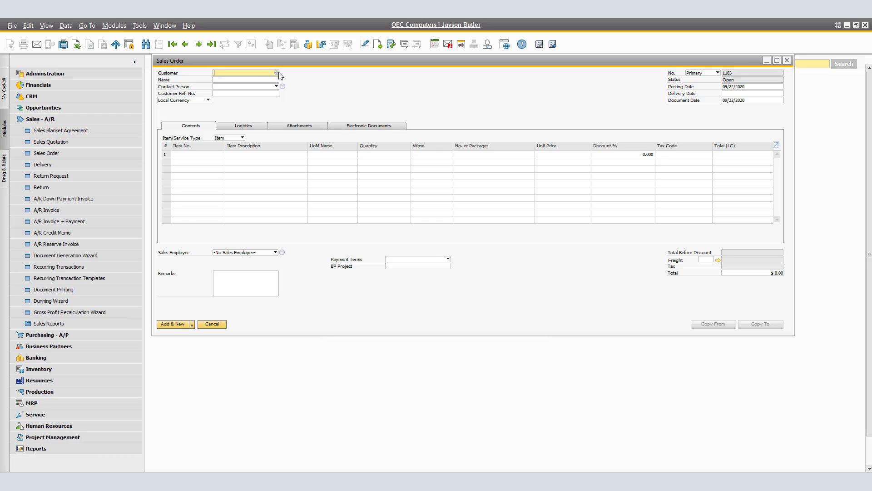
{"action": "left_click", "coordinate": [277, 73]}
{"action": "left_click", "coordinate": [215, 288]}
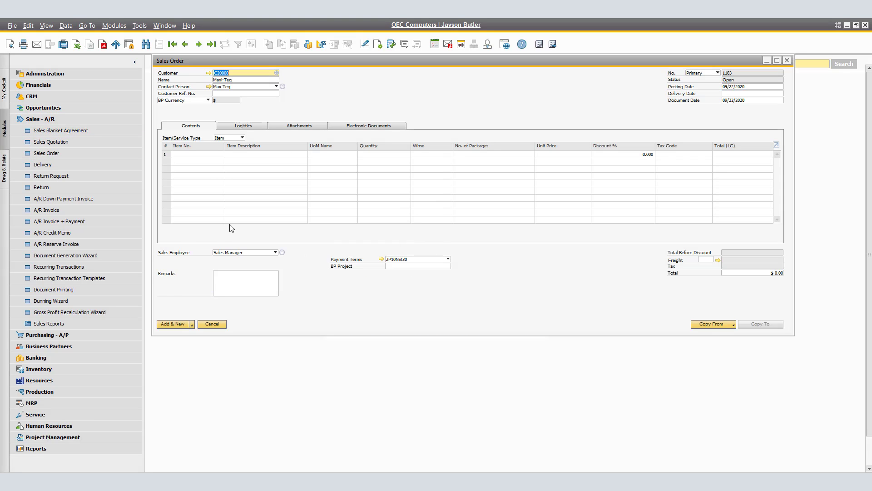
{"action": "left_click", "coordinate": [207, 155]}
{"action": "type", "text": "R00001"}
{"action": "key", "text": "Tab"}
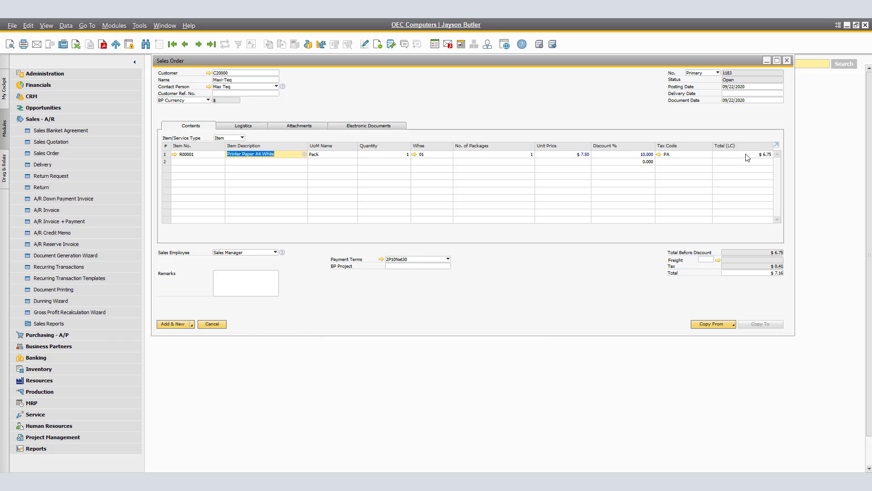
Change row 1's quantity to 10 (15% off), then to 100 (17% off, $622.50)
{"action": "left_click", "coordinate": [398, 155]}
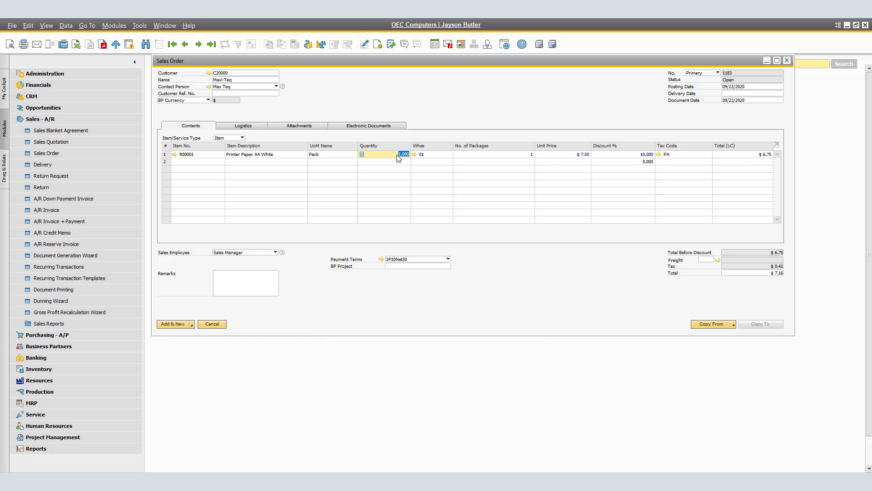
{"action": "type", "text": "10"}
{"action": "key", "text": "Tab"}
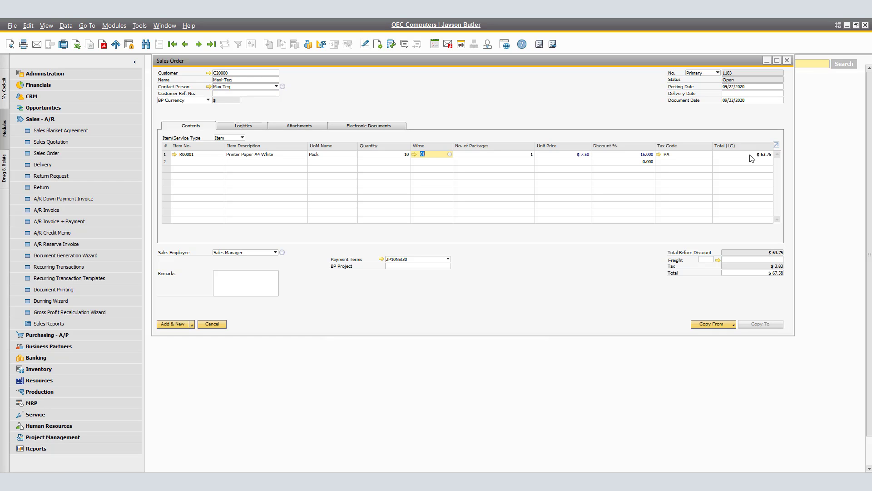
{"action": "left_click", "coordinate": [391, 155]}
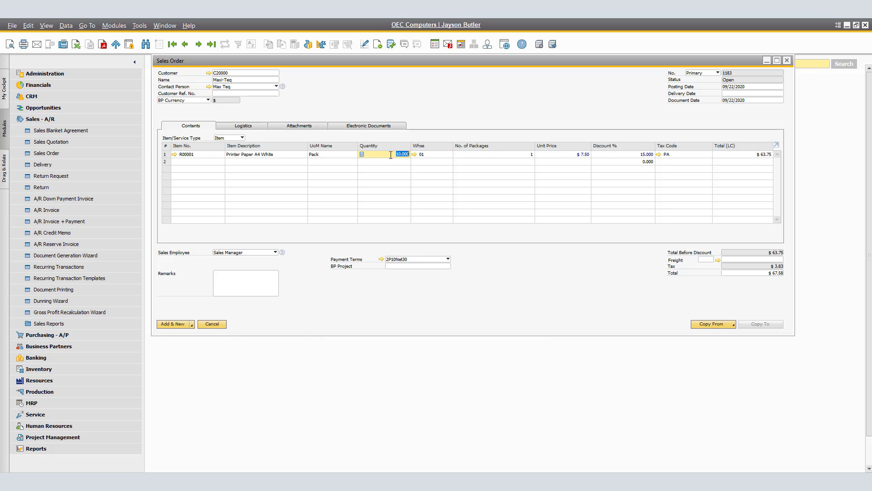
{"action": "type", "text": "100"}
{"action": "key", "text": "Tab"}
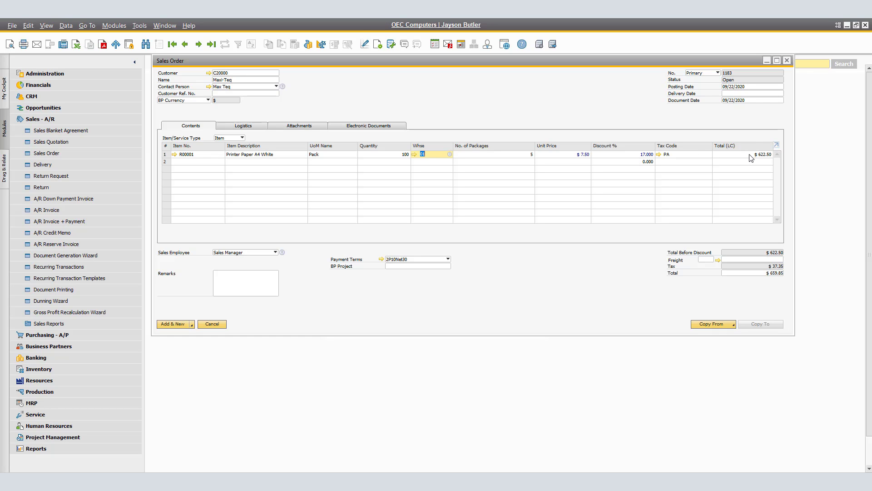
{"action": "left_click", "coordinate": [769, 86]}
{"action": "left_click", "coordinate": [734, 144]}
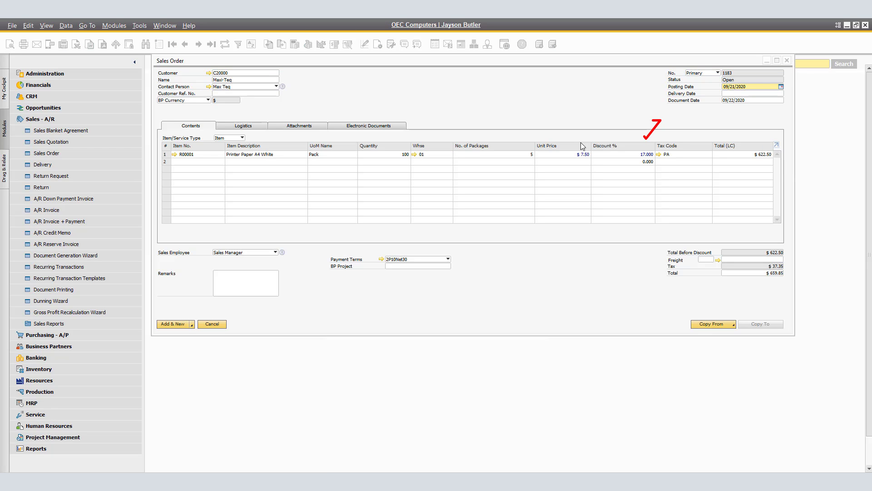
{"action": "left_click", "coordinate": [392, 155]}
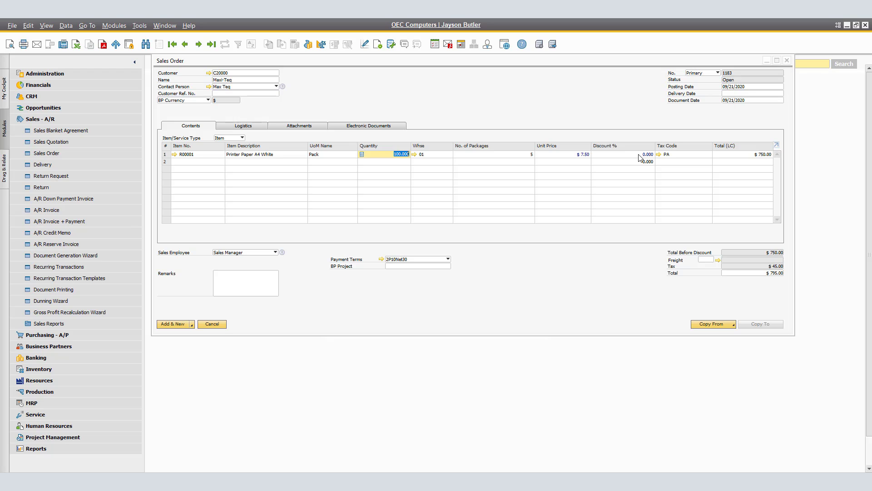
{"action": "left_click", "coordinate": [767, 91]}
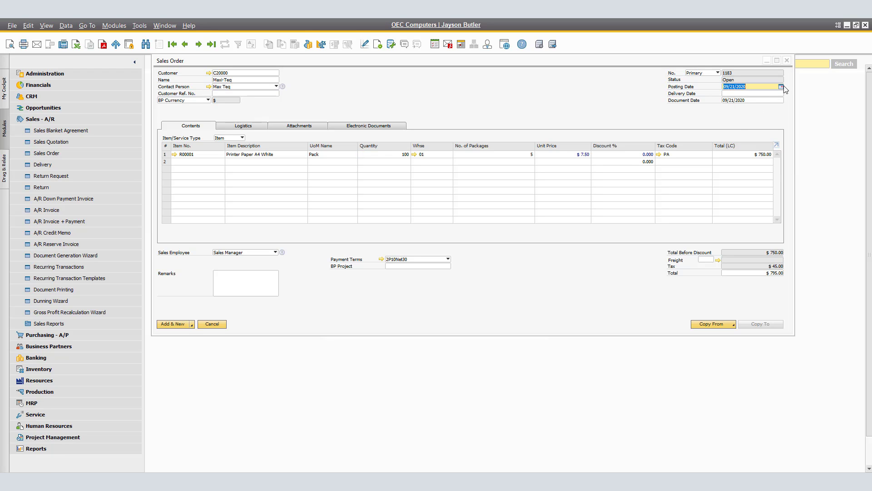
{"action": "left_click", "coordinate": [782, 87]}
{"action": "left_click", "coordinate": [748, 142]}
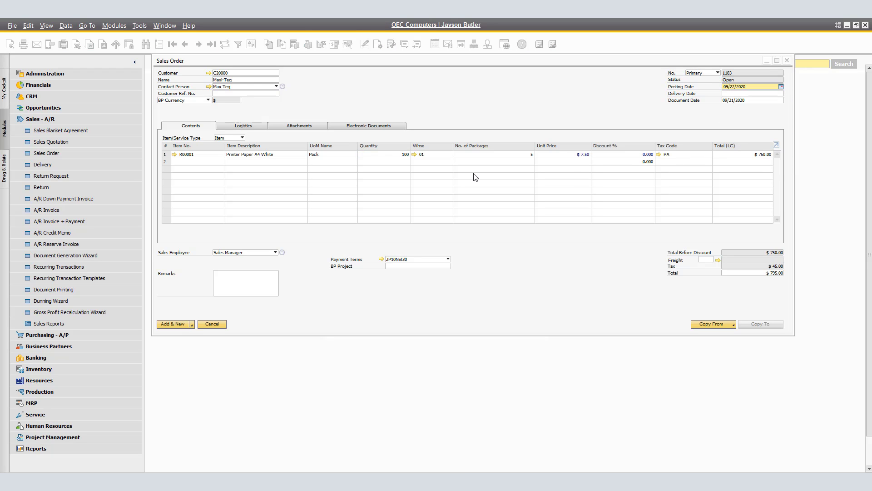
{"action": "left_click", "coordinate": [402, 154]}
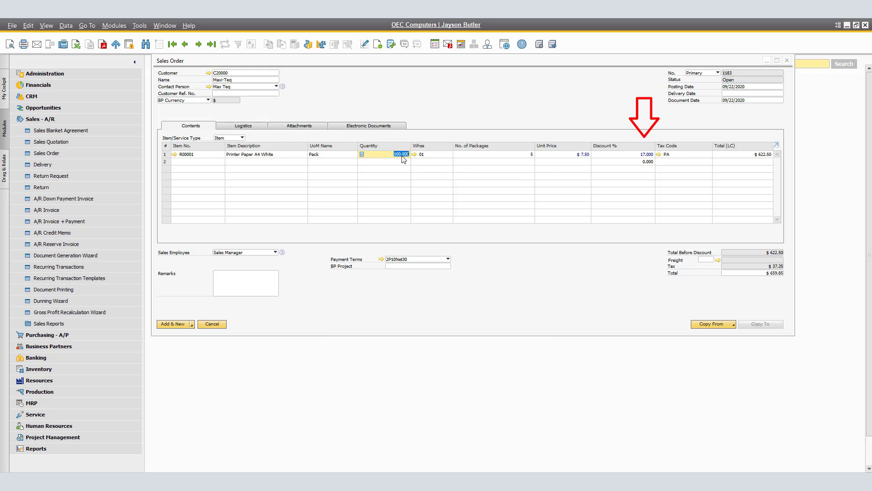
Set delivery date 09/22/2020 on all rows and add the Maxi-Teq order, accepting the posting-date warning
{"action": "left_click", "coordinate": [736, 94]}
{"action": "left_click", "coordinate": [781, 94]}
{"action": "left_click", "coordinate": [747, 152]}
{"action": "left_click", "coordinate": [176, 326]}
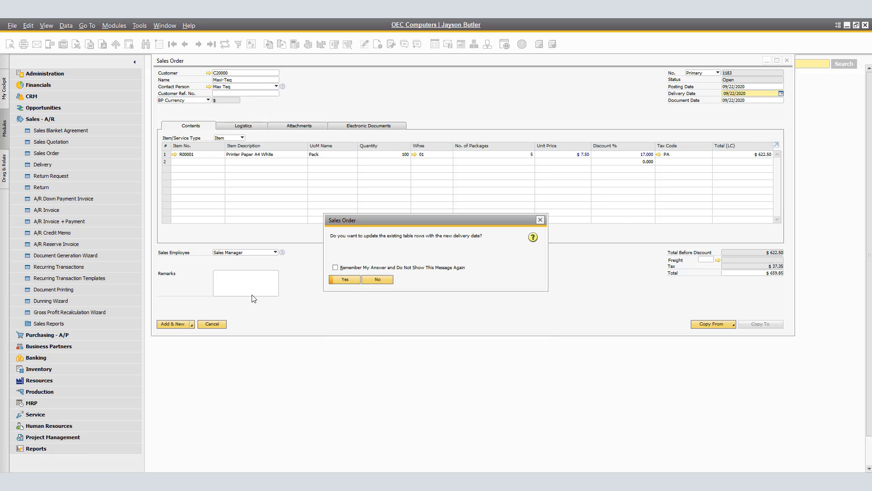
{"action": "left_click", "coordinate": [344, 280]}
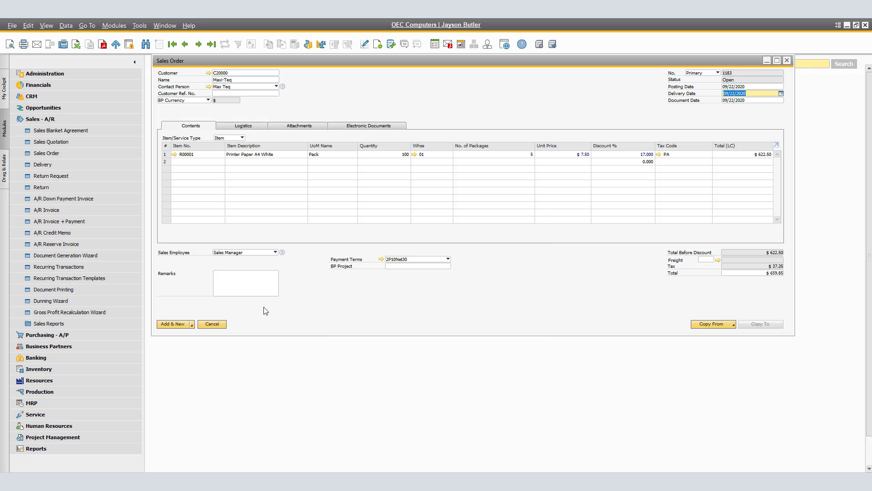
{"action": "left_click", "coordinate": [182, 324]}
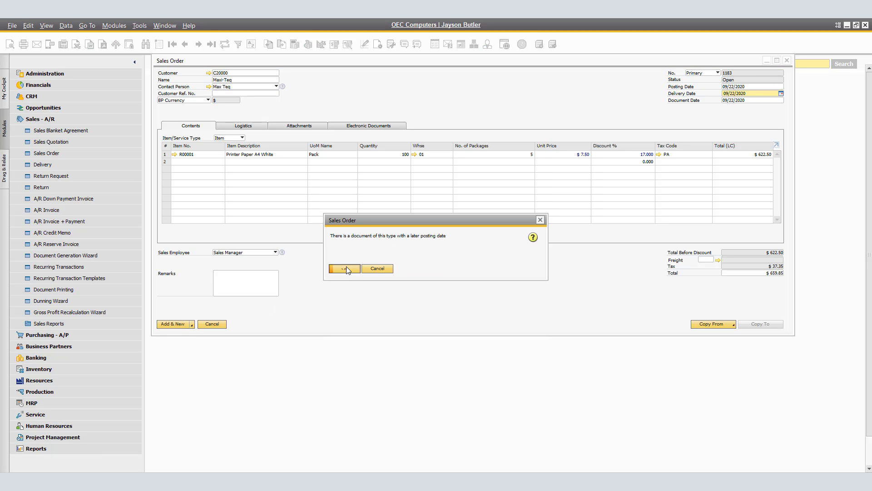
{"action": "left_click", "coordinate": [348, 270]}
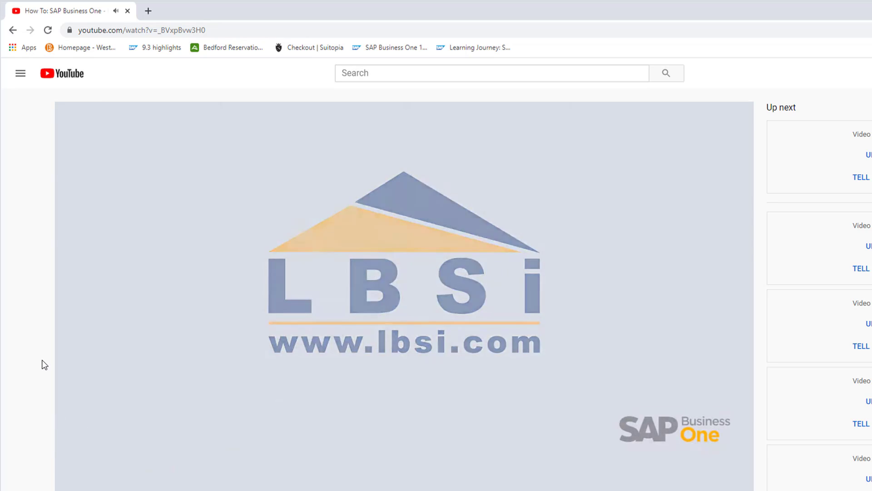
Subscribe to the LBSi channel with All notifications turned on
{"action": "scroll", "coordinate": [48, 366], "scroll_direction": "down", "scroll_amount": 2}
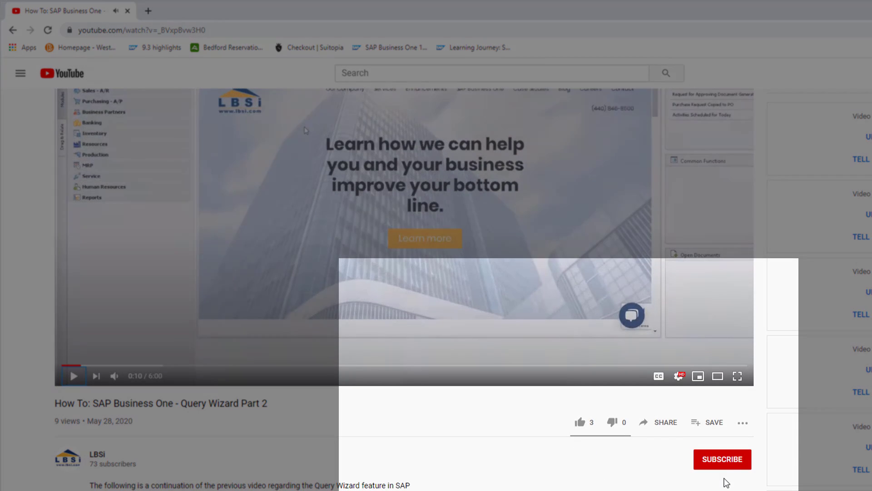
{"action": "left_click", "coordinate": [737, 467]}
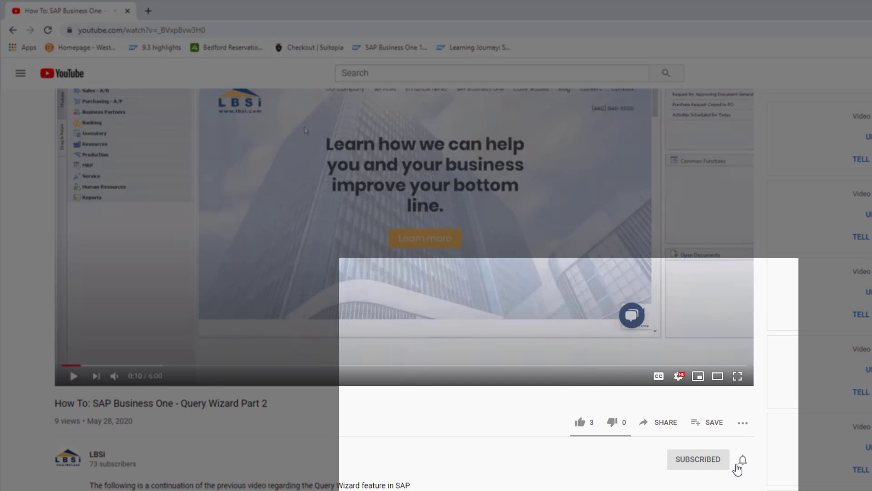
{"action": "left_click", "coordinate": [742, 460]}
{"action": "left_click", "coordinate": [765, 483]}
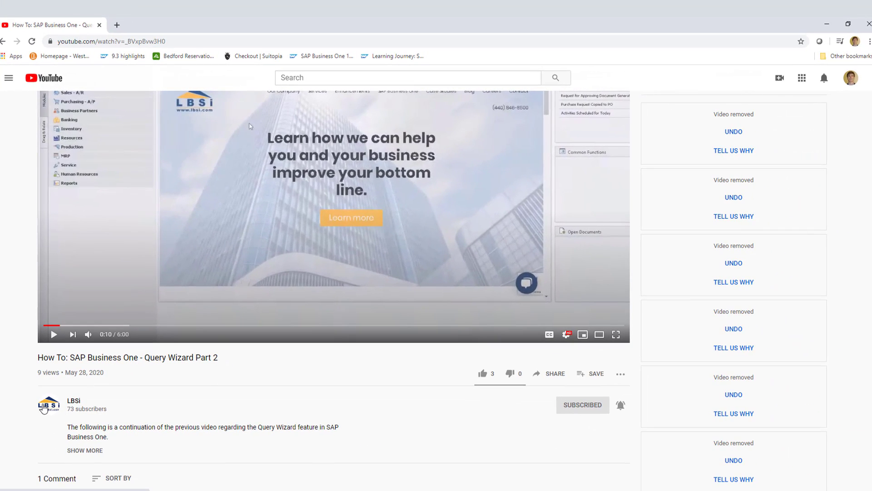
Open the LBSi channel page and browse the next set of uploaded videos
{"action": "left_click", "coordinate": [62, 462]}
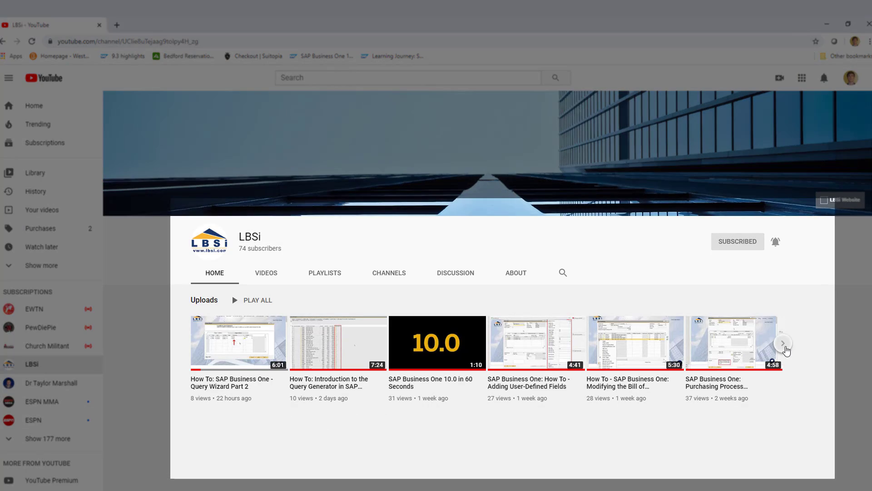
{"action": "left_click", "coordinate": [785, 345]}
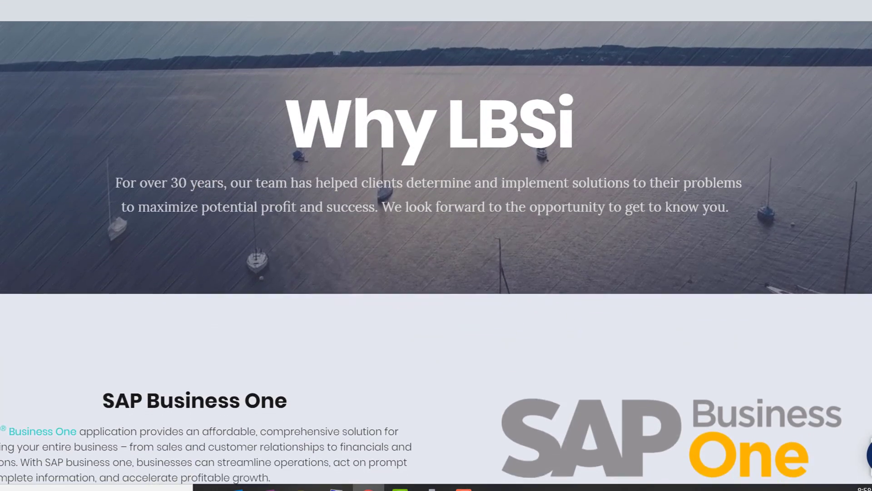
{"action": "scroll", "coordinate": [436, 254], "scroll_direction": "down", "scroll_amount": 3}
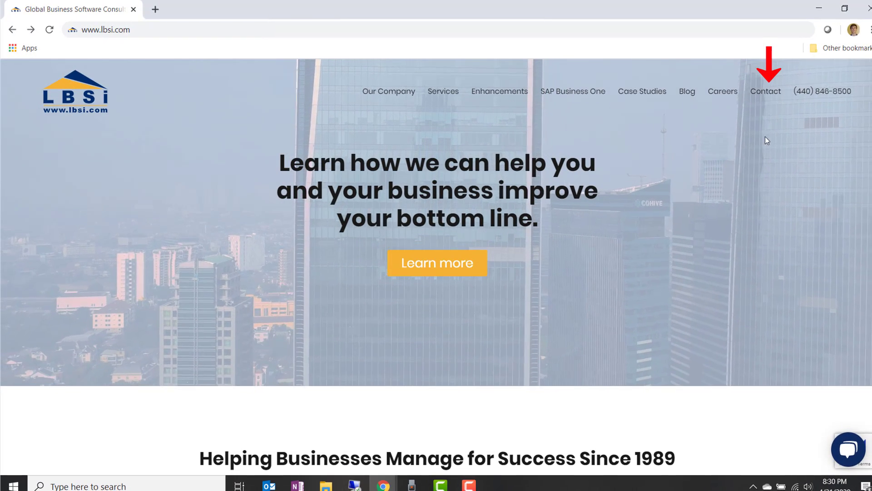
Go to the lbsi.com Contact page and scroll down to its enquiry form
{"action": "left_click", "coordinate": [762, 92]}
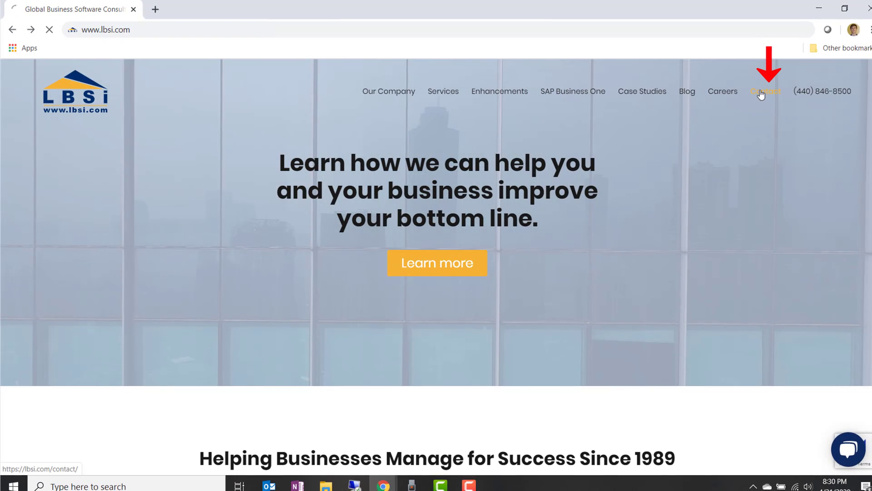
{"action": "scroll", "coordinate": [867, 202], "scroll_direction": "down", "scroll_amount": 3}
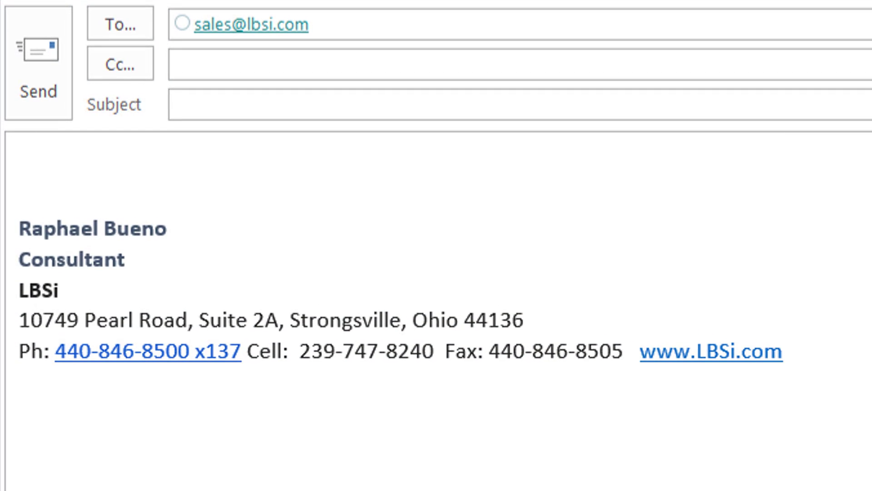